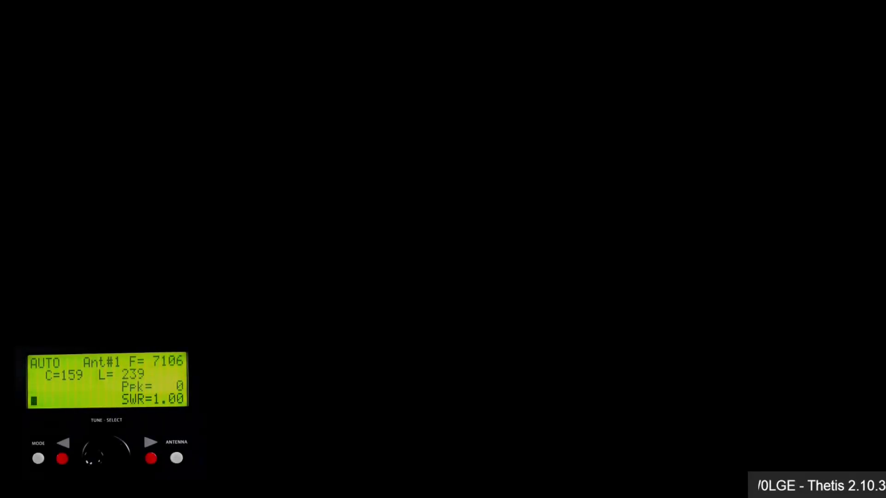
# Step: Launch HF-AUTO Controller from system search and centre its window on screen
pyautogui.press('super+s')
pyautogui.press('Return')
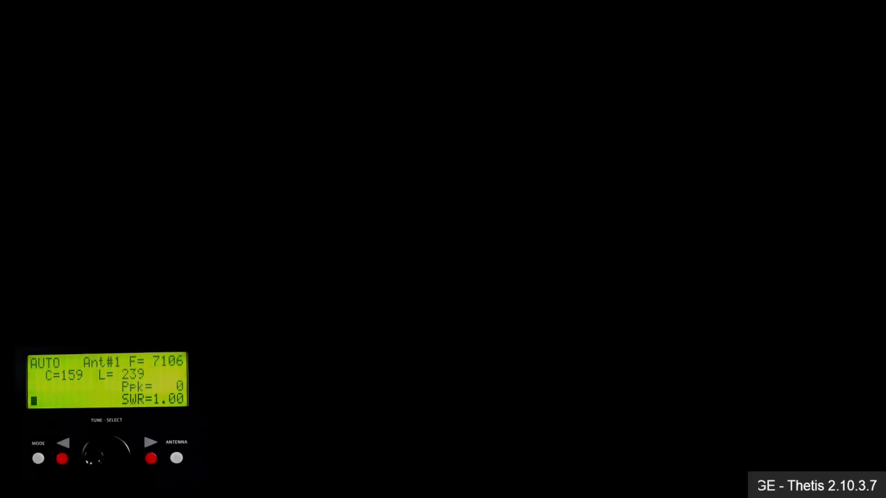
pyautogui.moveTo(0, 183); pyautogui.dragTo(387, 62)
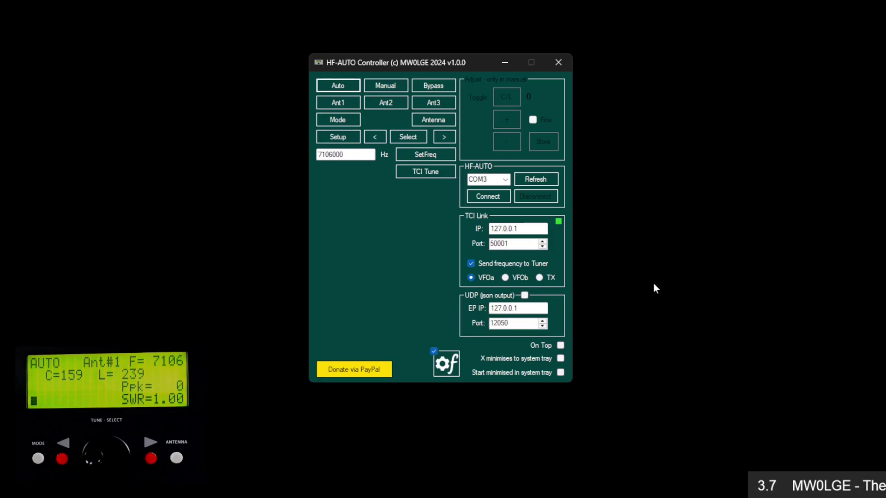
# Step: Shift the controller window slightly lower, then connect to the tuner on COM4
pyautogui.moveTo(424, 63); pyautogui.dragTo(425, 87)
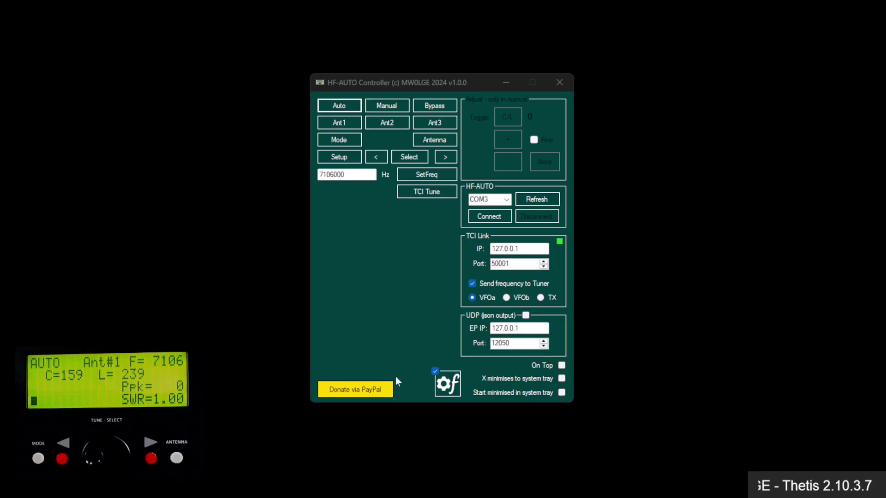
pyautogui.click(507, 201)
pyautogui.click(544, 205)
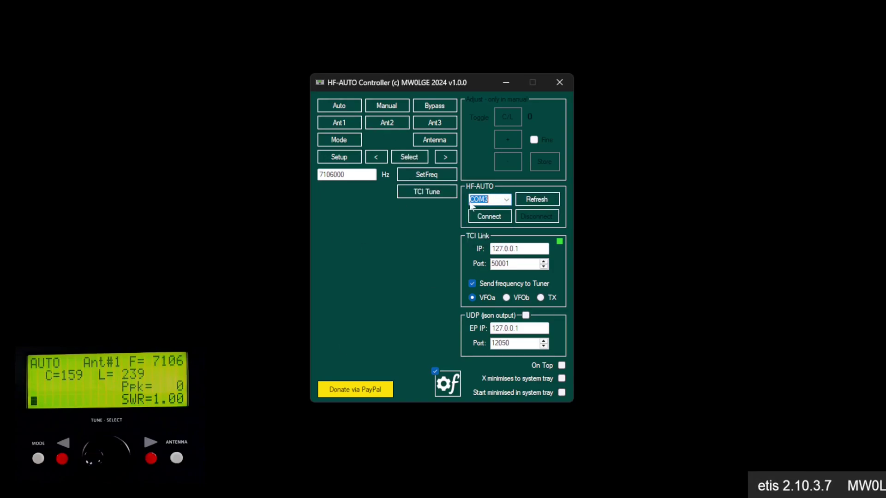
pyautogui.click(507, 200)
pyautogui.click(492, 220)
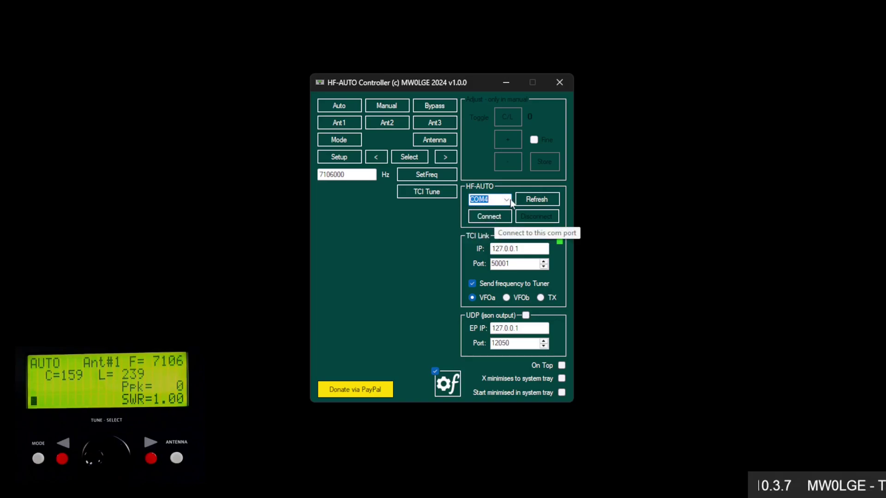
pyautogui.click(485, 220)
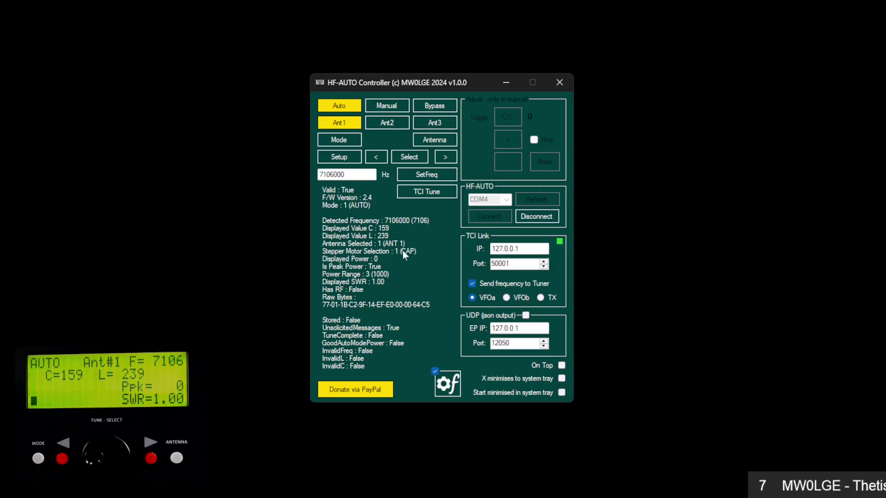
pyautogui.click(385, 111)
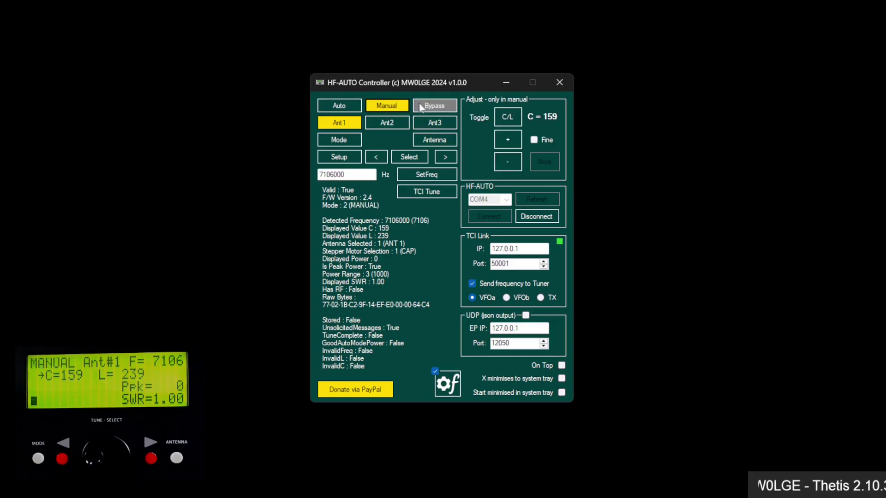
pyautogui.click(433, 108)
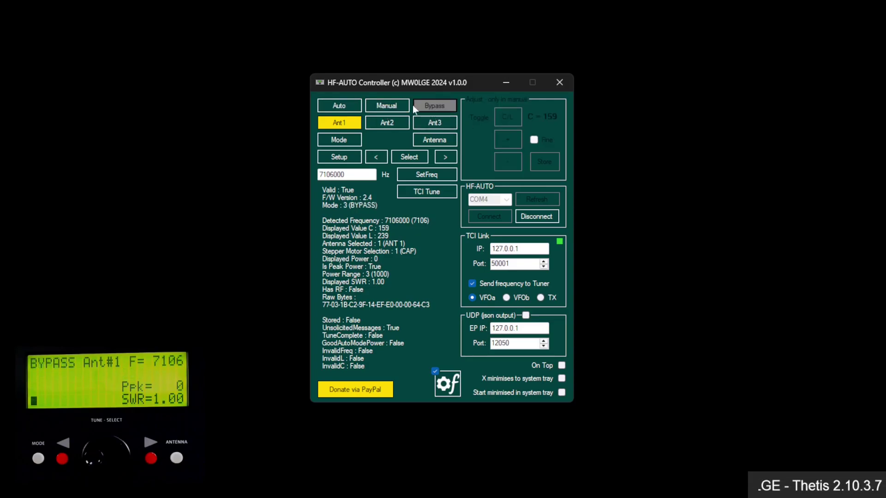
pyautogui.click(386, 106)
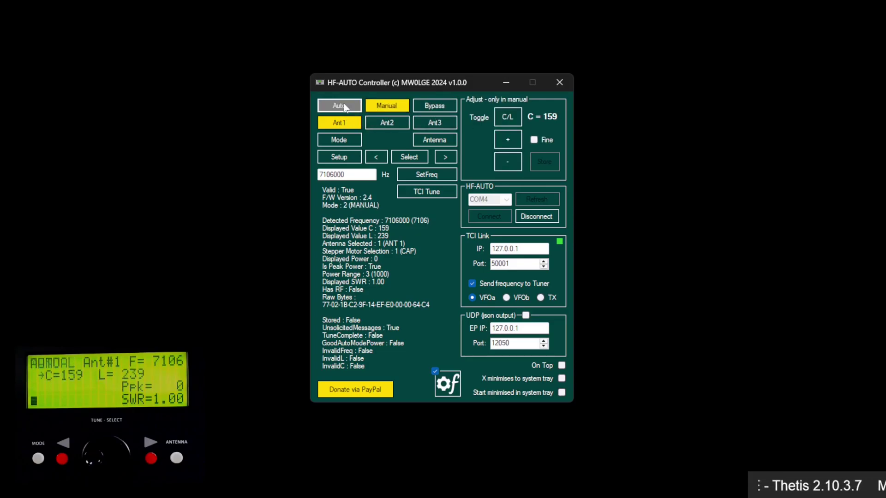
pyautogui.click(345, 107)
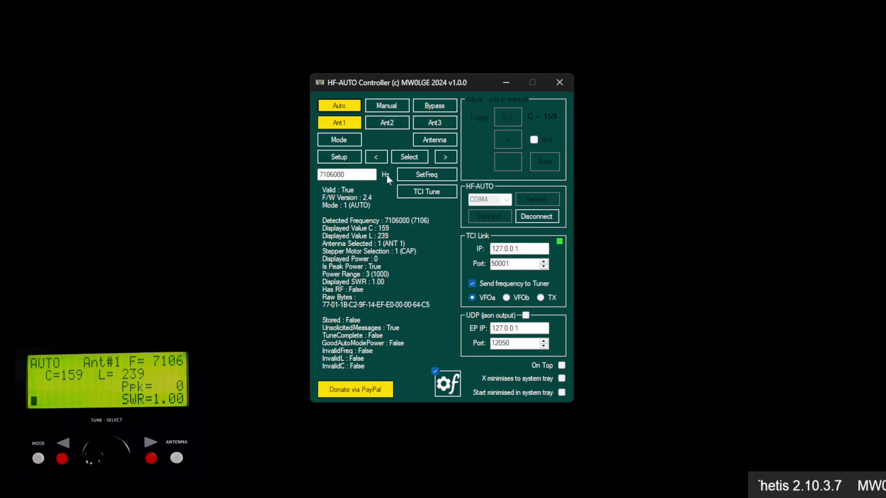
pyautogui.click(378, 123)
pyautogui.click(434, 124)
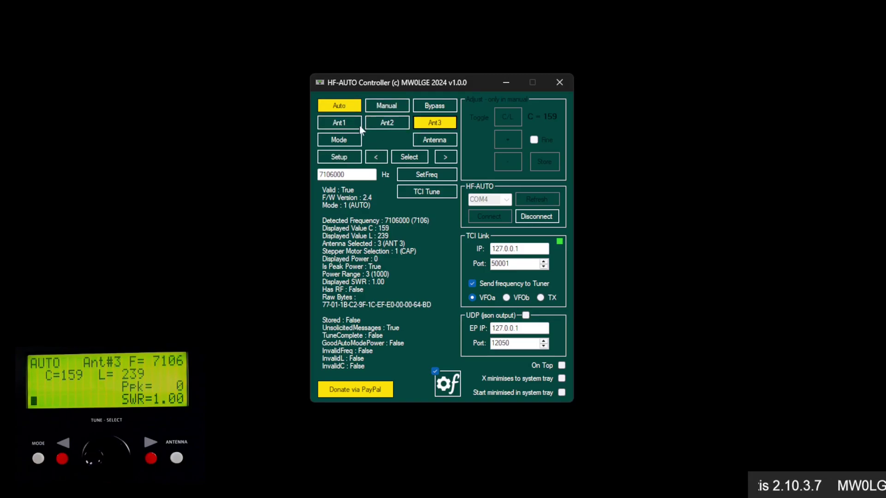
pyautogui.click(344, 125)
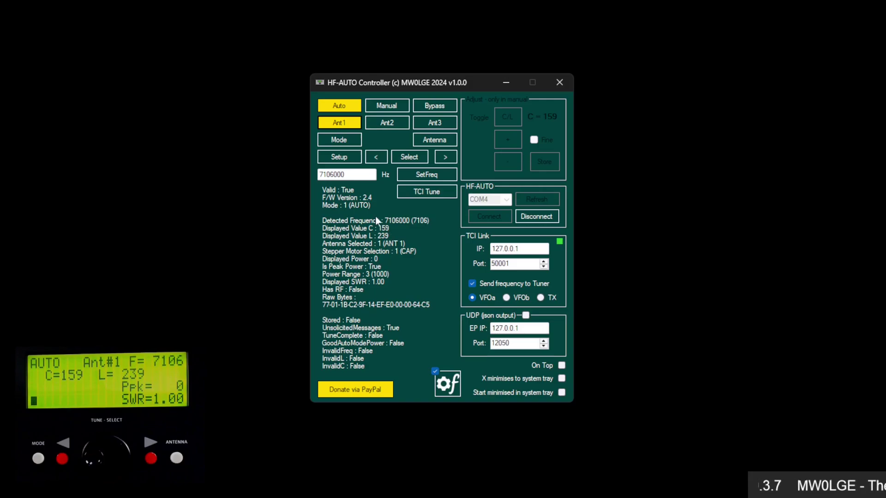
pyautogui.click(347, 140)
pyautogui.click(347, 140)
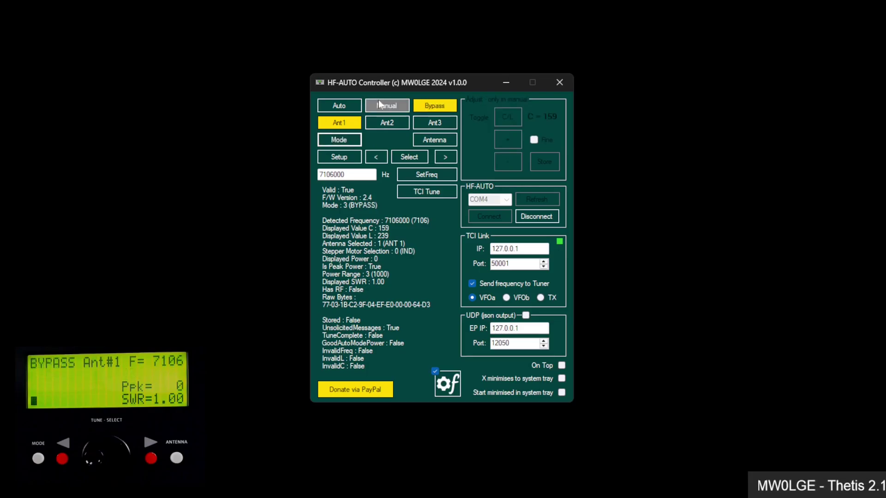
pyautogui.click(342, 140)
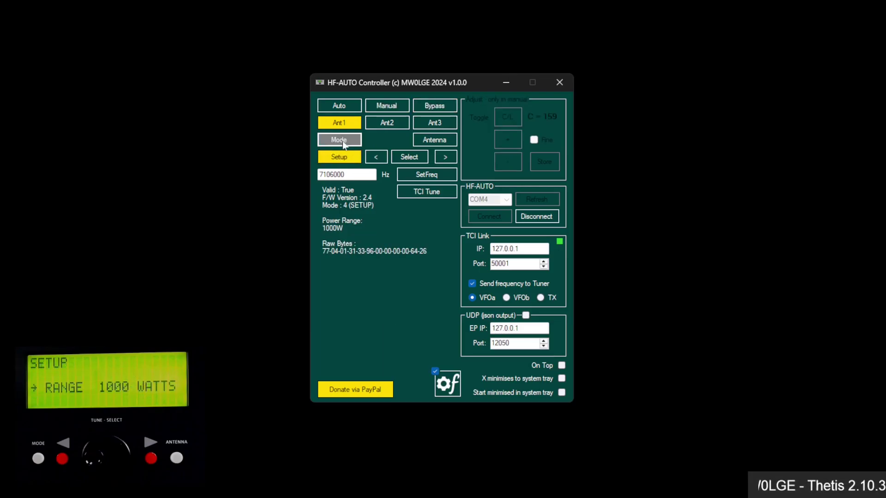
pyautogui.click(344, 143)
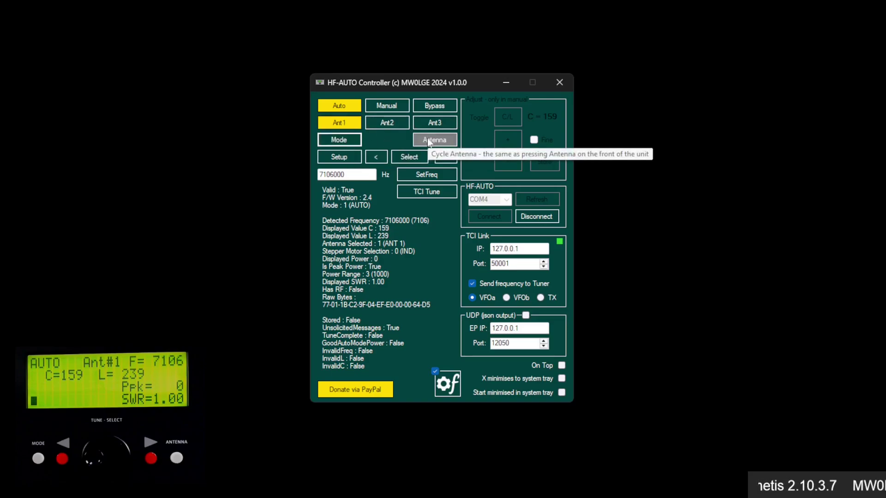
pyautogui.click(439, 142)
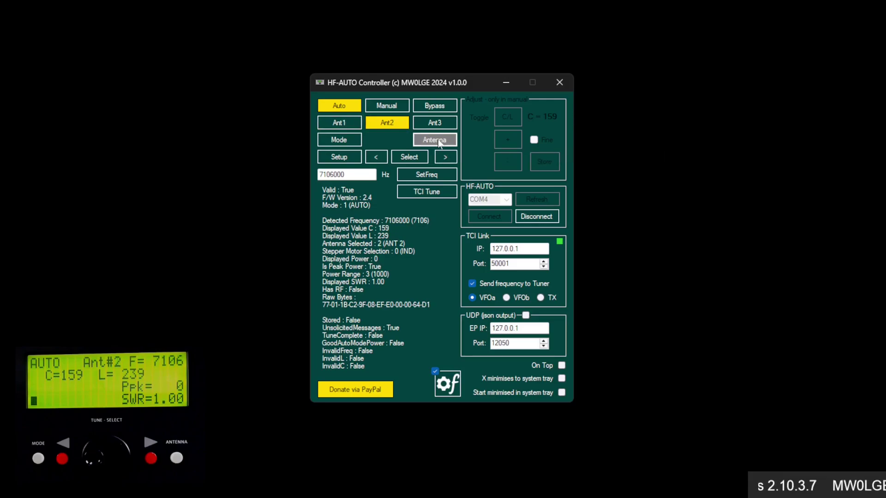
pyautogui.click(438, 141)
pyautogui.click(438, 142)
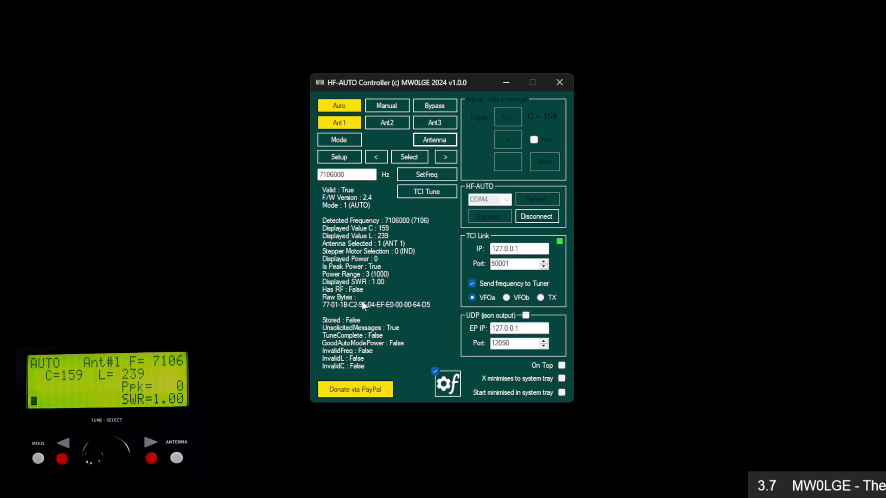
pyautogui.click(340, 157)
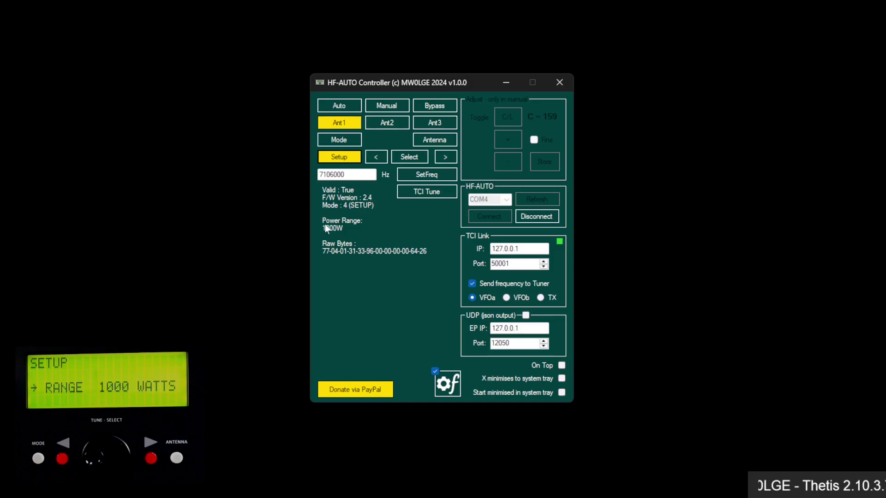
pyautogui.click(439, 159)
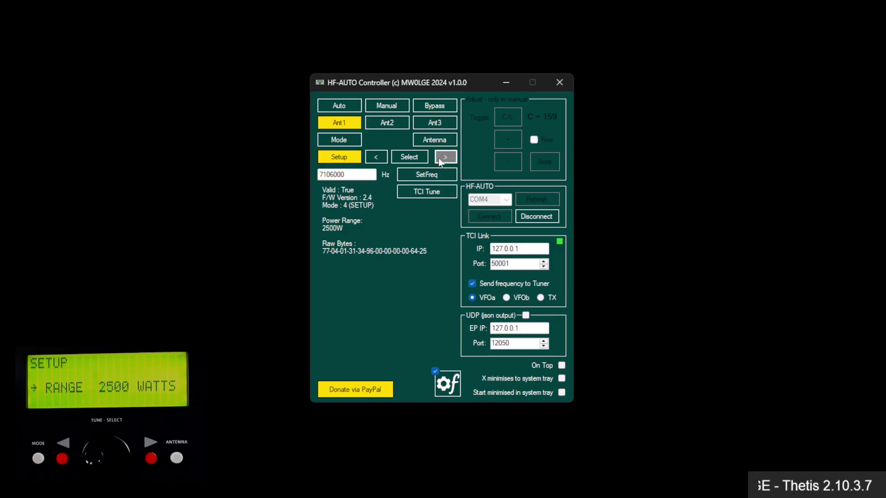
pyautogui.click(377, 157)
pyautogui.click(447, 160)
pyautogui.click(450, 159)
pyautogui.click(449, 156)
pyautogui.click(449, 157)
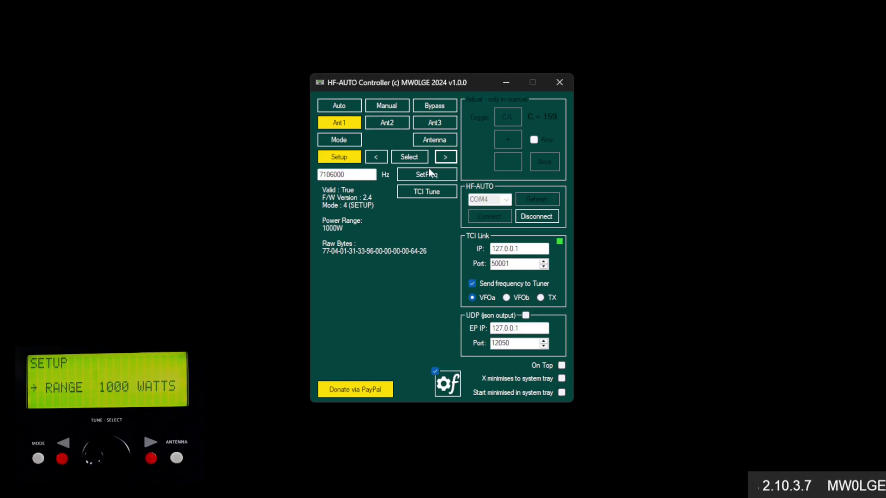
pyautogui.click(413, 159)
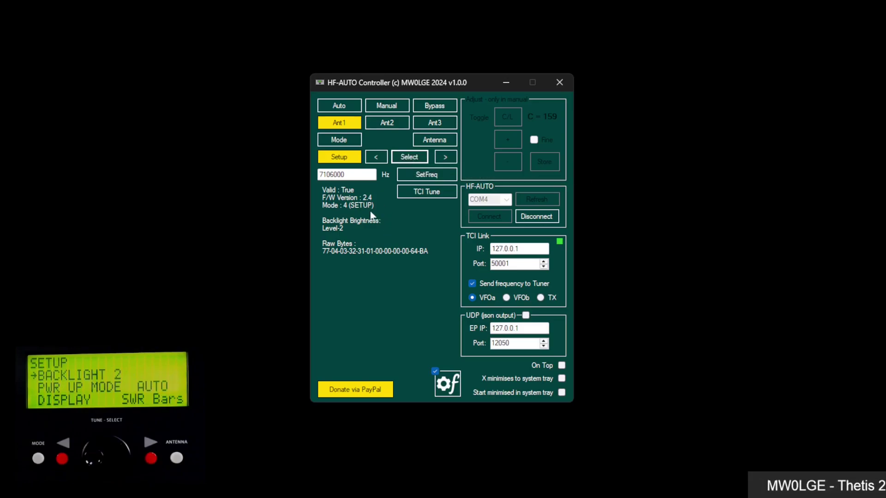
pyautogui.click(402, 160)
pyautogui.click(402, 160)
pyautogui.click(402, 160)
pyautogui.click(402, 159)
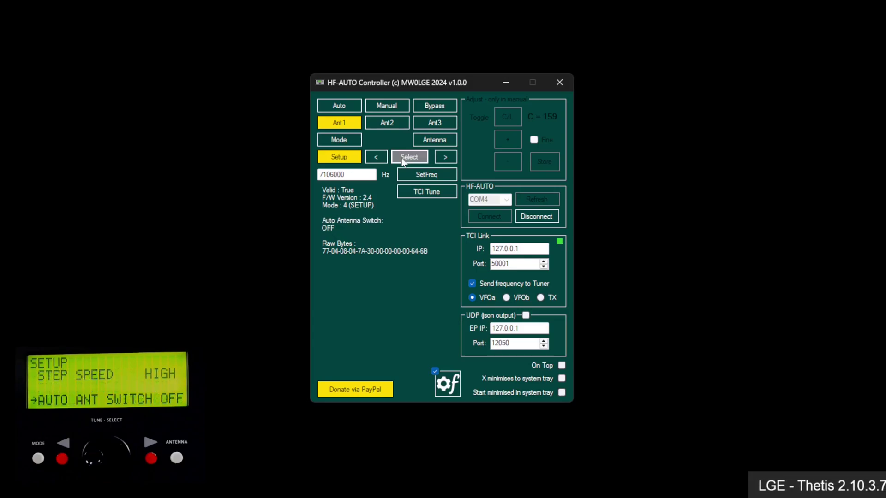
pyautogui.click(402, 160)
pyautogui.click(402, 159)
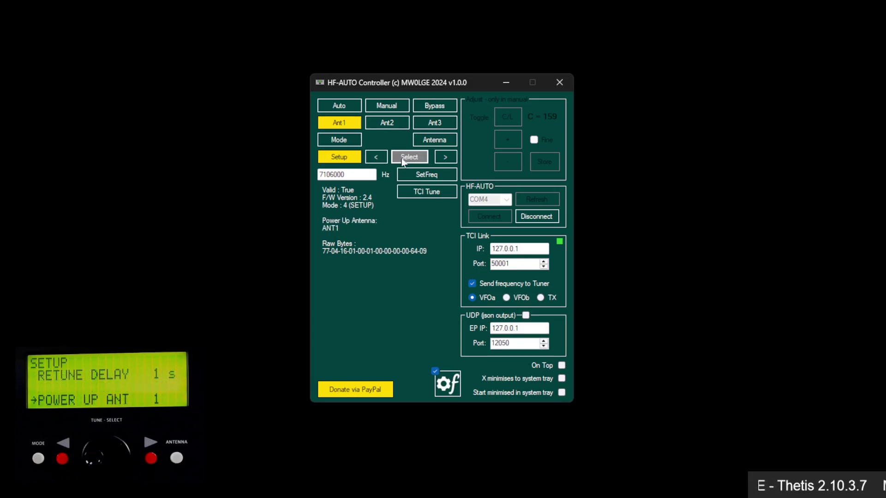
pyautogui.click(402, 159)
pyautogui.click(403, 160)
pyautogui.click(403, 160)
pyautogui.click(402, 160)
pyautogui.click(402, 160)
pyautogui.click(403, 160)
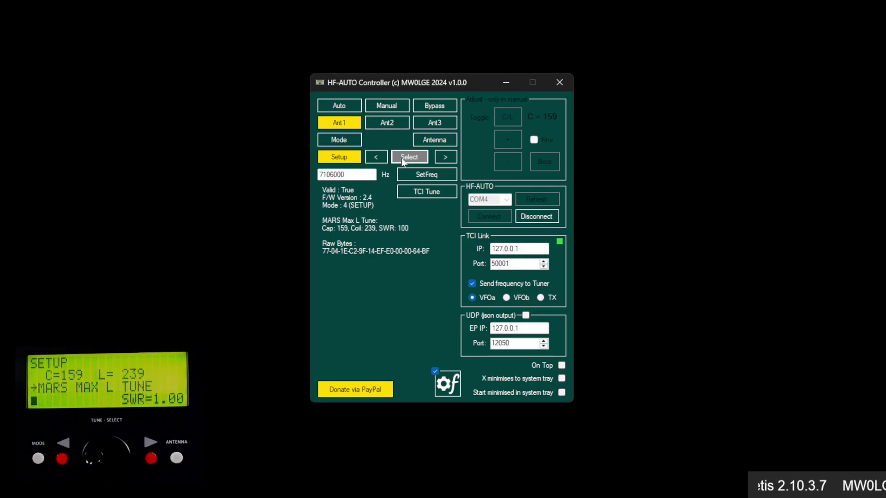
pyautogui.click(402, 159)
pyautogui.click(402, 160)
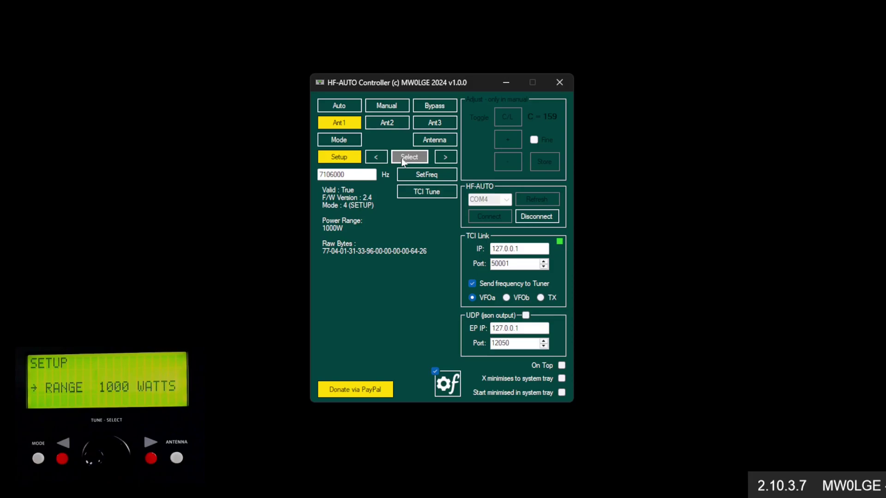
pyautogui.click(341, 107)
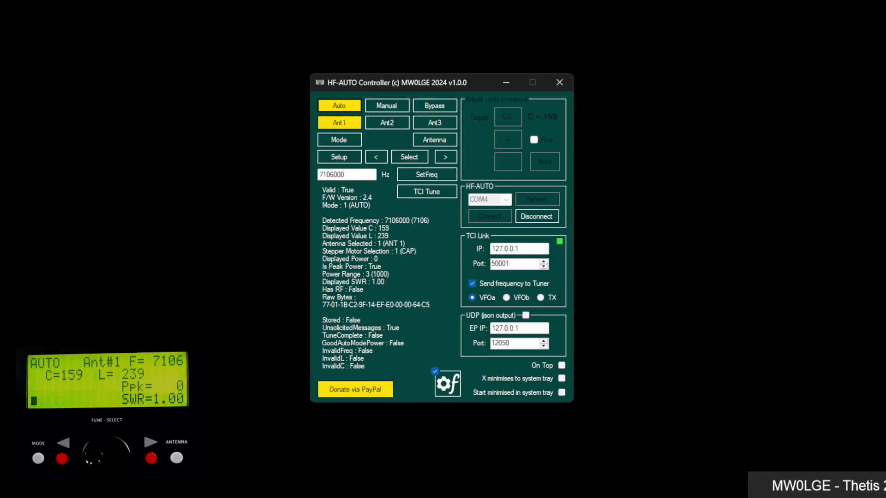
# Step: Place Thetis on the left side of the screen and HF-AUTO Controller on the right
pyautogui.hotkey('alt', 'Tab')
pyautogui.moveTo(424, 34); pyautogui.dragTo(268, 43)
pyautogui.moveTo(454, 74); pyautogui.dragTo(721, 33)
# Step: Reposition Thetis, review the TCI Server network settings, and close Thetis Setup
pyautogui.click(182, 37)
pyautogui.moveTo(182, 37); pyautogui.dragTo(337, 13)
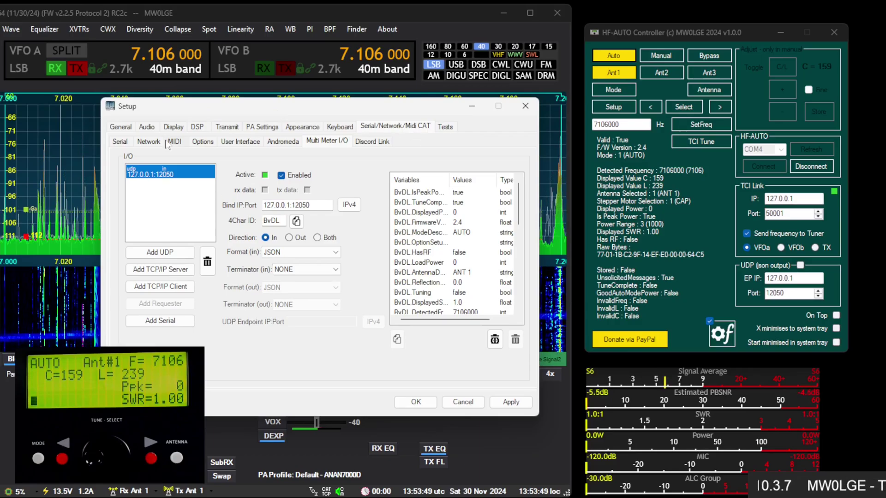
pyautogui.click(160, 142)
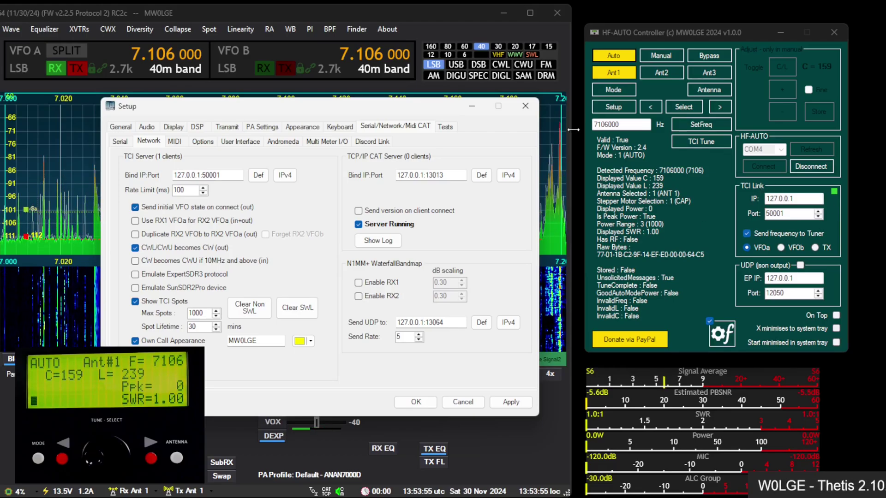
pyautogui.click(525, 106)
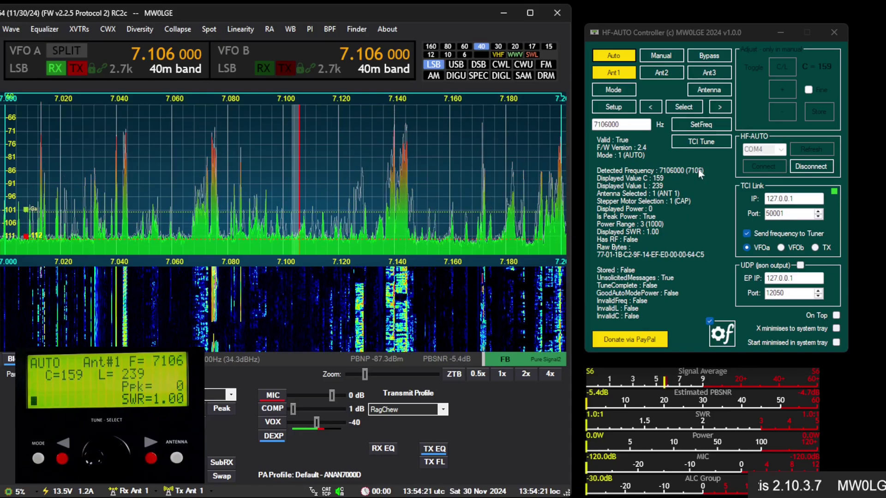
# Step: Retune VFO A via 7.113, 7.063 and 7.102 MHz up to 7.159 MHz, then untick the logo checkbox
pyautogui.click(319, 169)
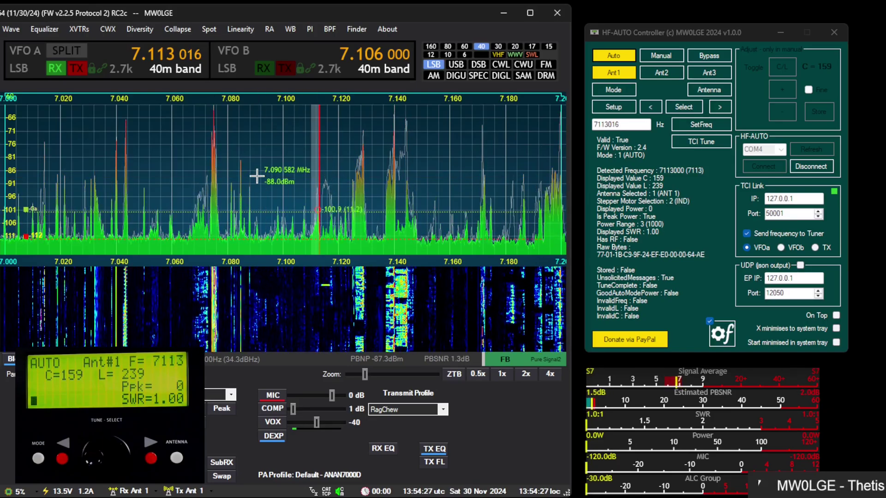
pyautogui.click(182, 174)
pyautogui.click(290, 172)
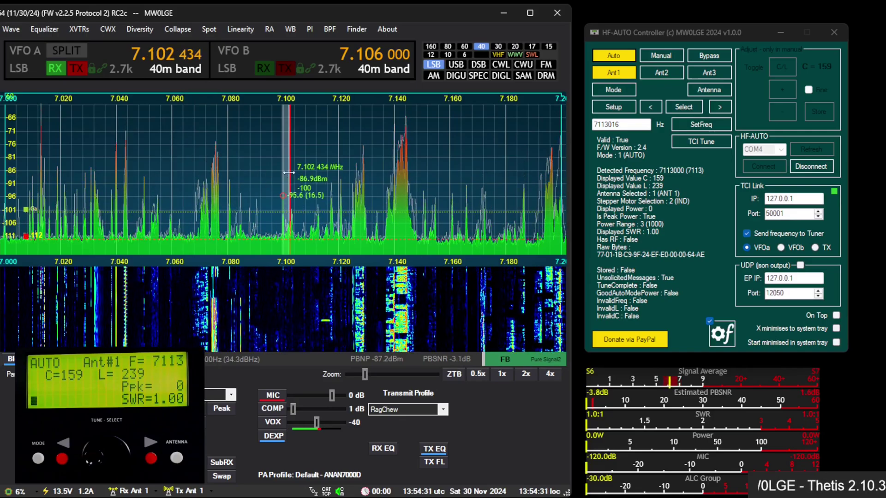
pyautogui.moveTo(287, 179)
pyautogui.mouseDown()
pyautogui.moveTo(176, 202)
pyautogui.moveTo(411, 187)
pyautogui.moveTo(285, 177)
pyautogui.moveTo(342, 189)
pyautogui.moveTo(293, 170)
pyautogui.moveTo(359, 175)
pyautogui.moveTo(300, 175)
pyautogui.moveTo(403, 161)
pyautogui.moveTo(385, 198)
pyautogui.moveTo(411, 185)
pyautogui.moveTo(299, 183)
pyautogui.moveTo(454, 189)
pyautogui.moveTo(444, 191)
pyautogui.mouseUp()
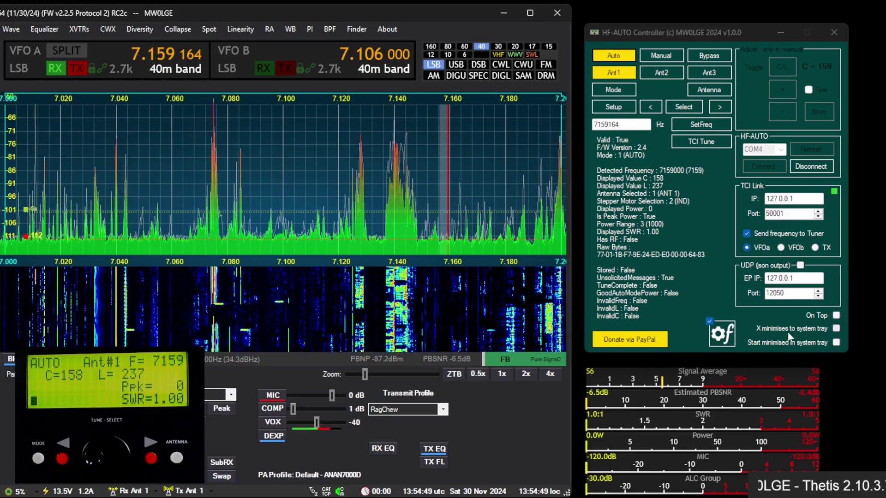
pyautogui.click(709, 321)
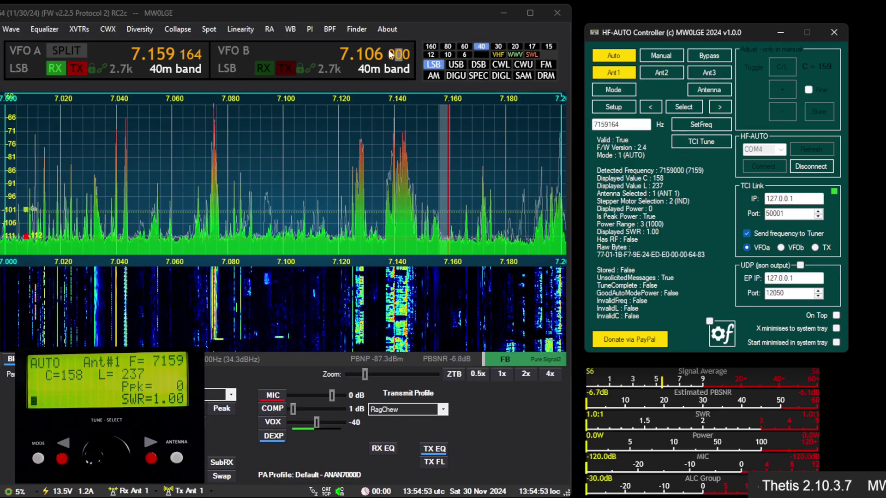
# Step: Switch Thetis to 160m, retune VFO A to 1.834 MHz, then switch to the 80m band
pyautogui.click(431, 47)
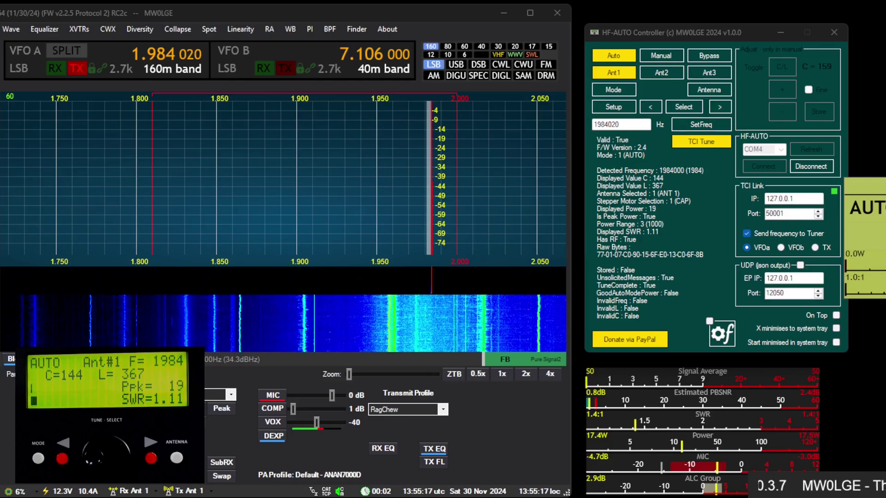
pyautogui.click(184, 156)
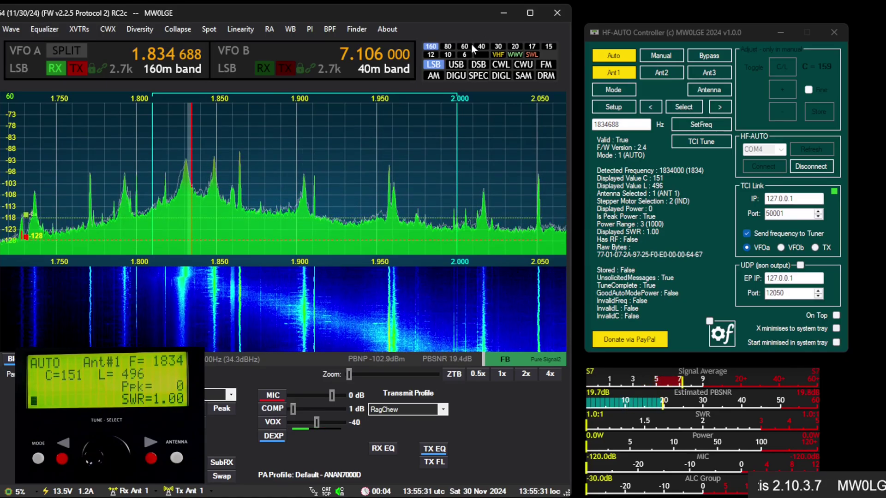
pyautogui.click(448, 47)
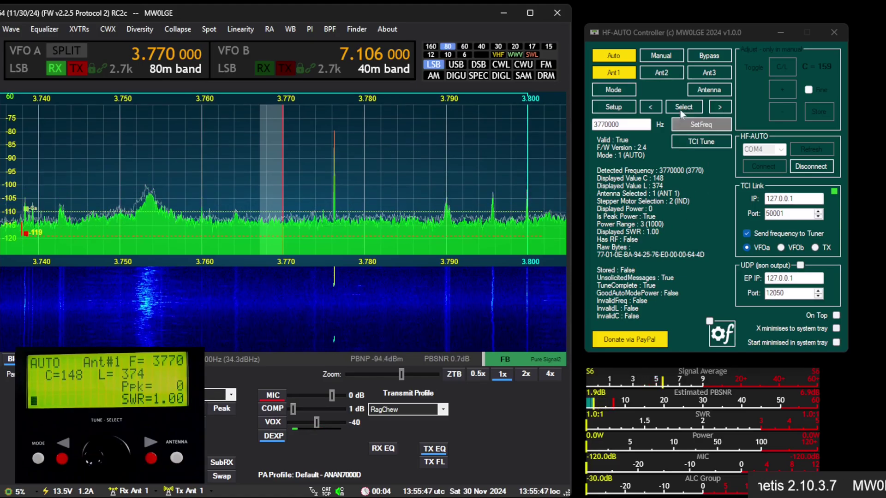
pyautogui.click(701, 123)
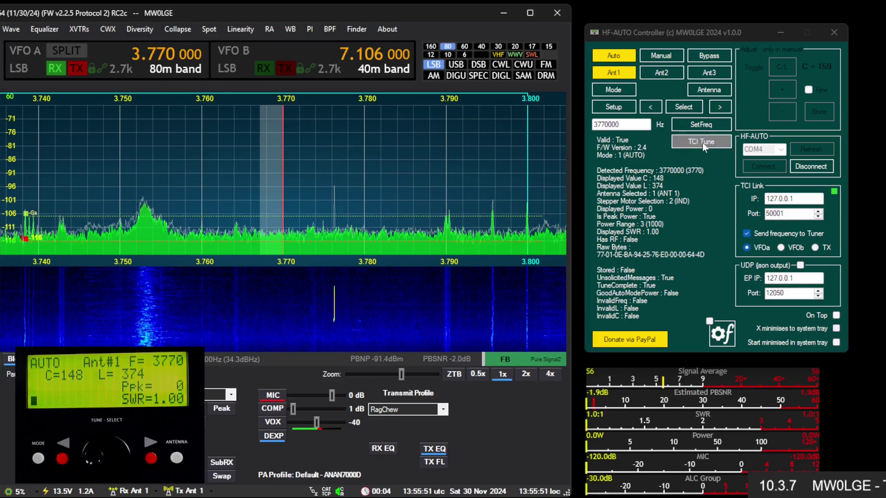
pyautogui.click(702, 143)
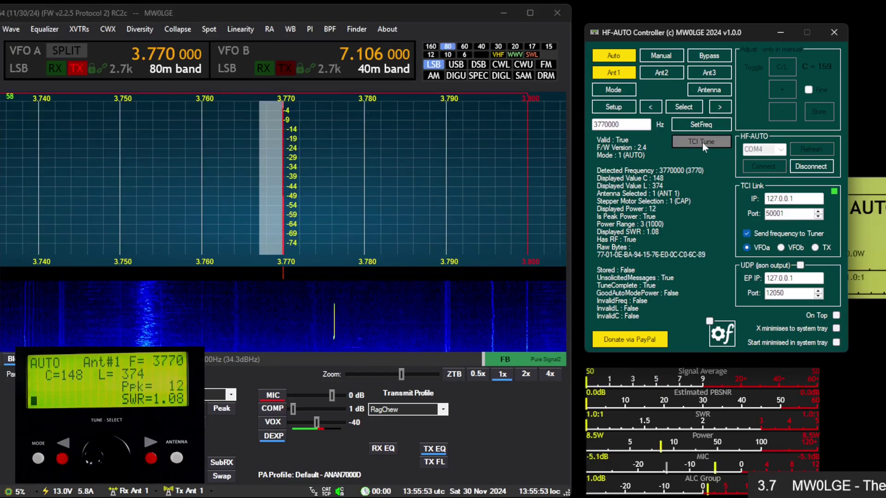
pyautogui.click(702, 143)
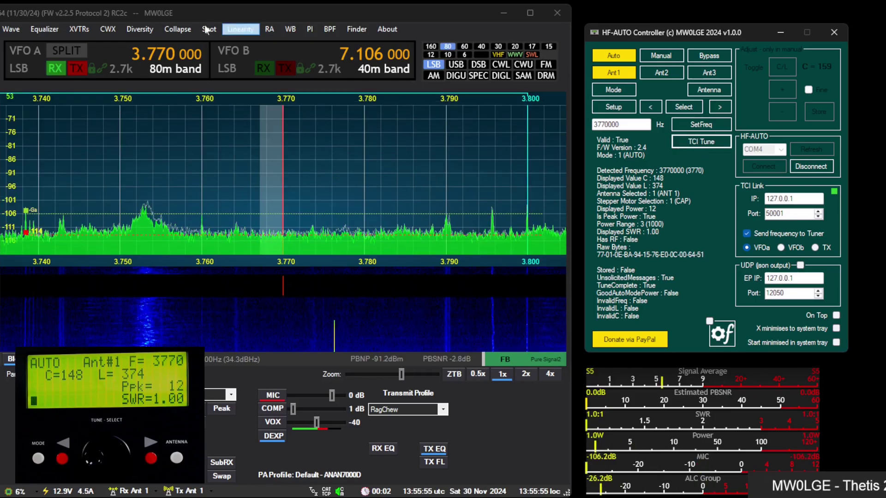
pyautogui.click(1, 28)
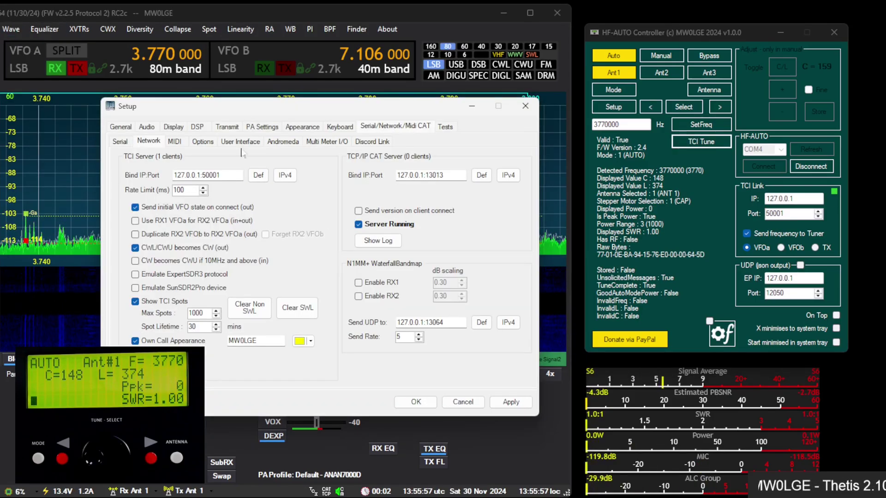
pyautogui.click(261, 127)
pyautogui.click(302, 126)
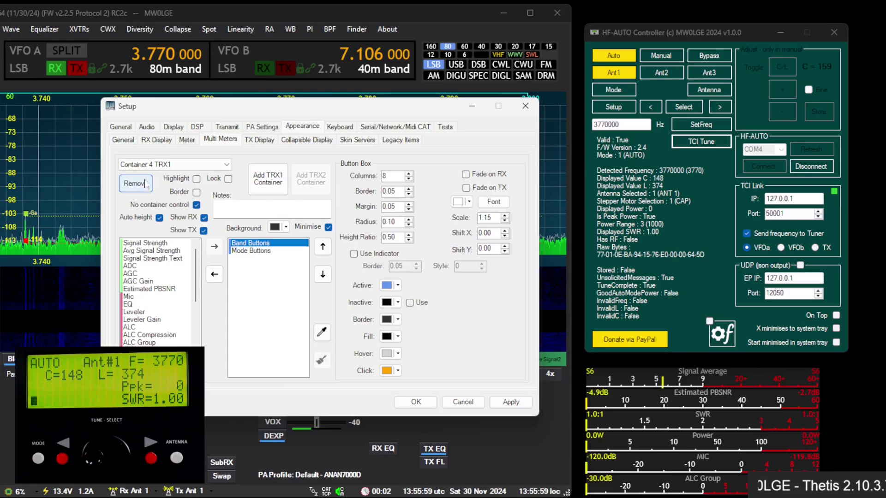
pyautogui.scroll(3, 188, 165)
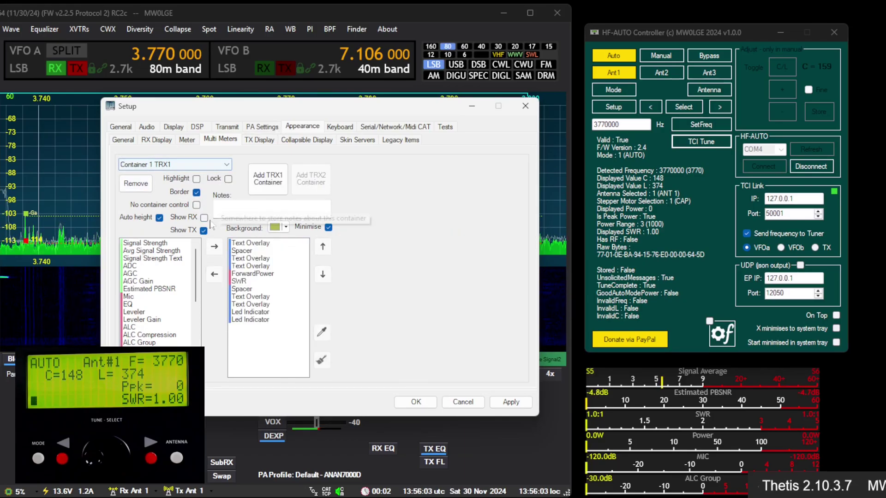
pyautogui.click(416, 402)
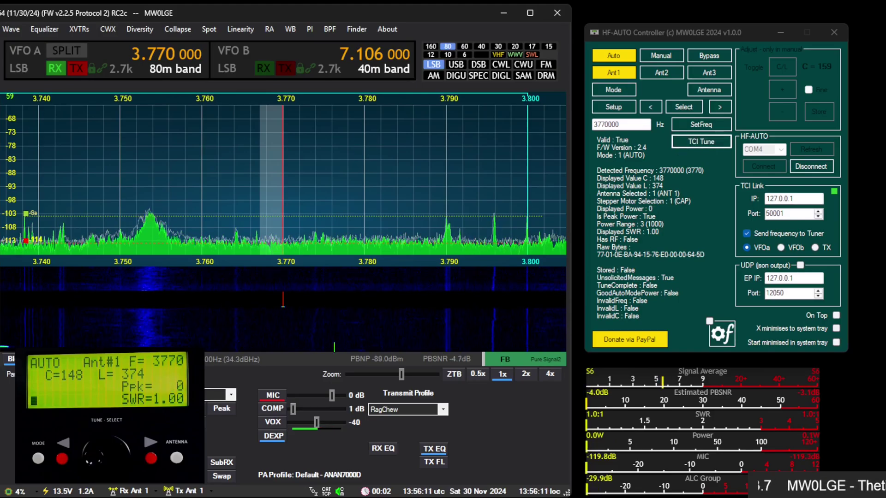
pyautogui.click(677, 142)
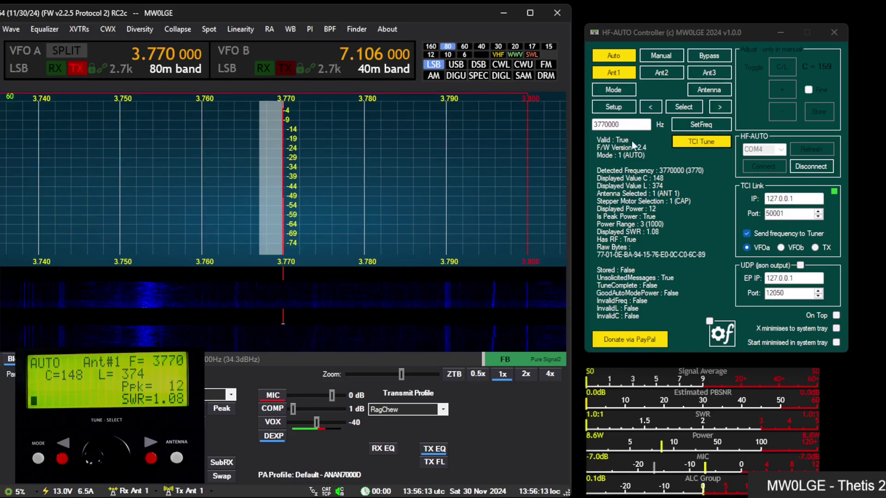
pyautogui.click(704, 142)
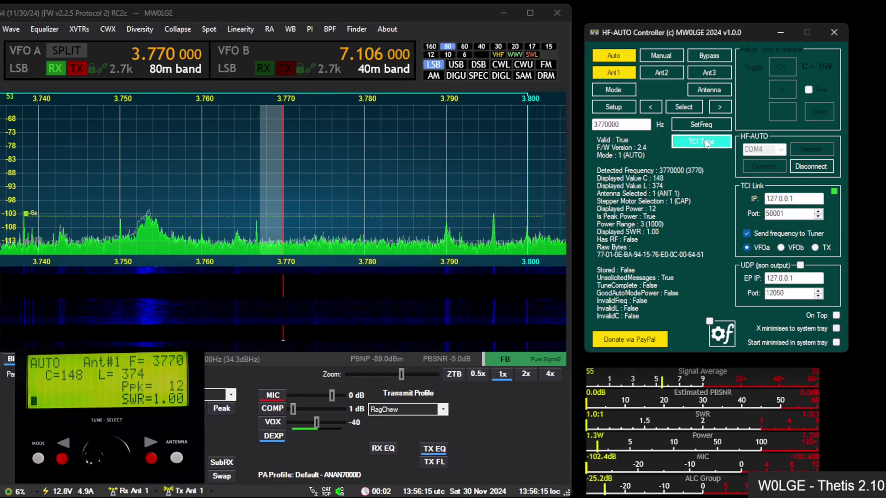
pyautogui.click(705, 142)
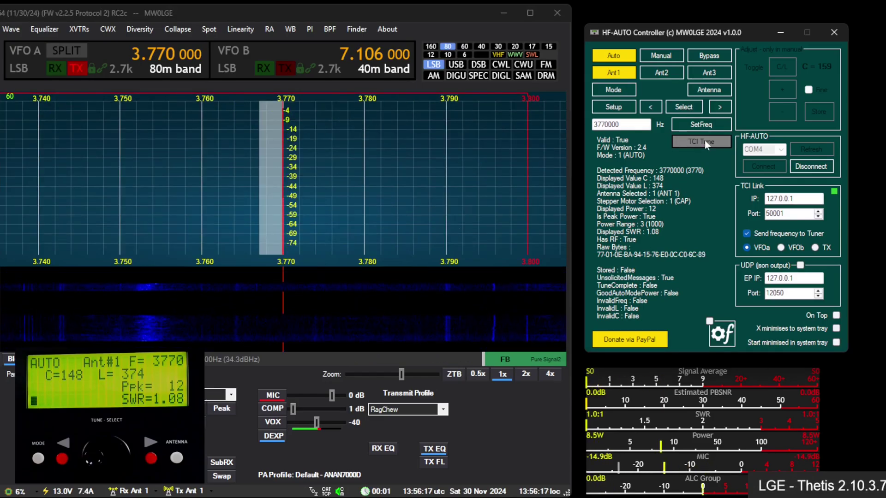
pyautogui.click(704, 141)
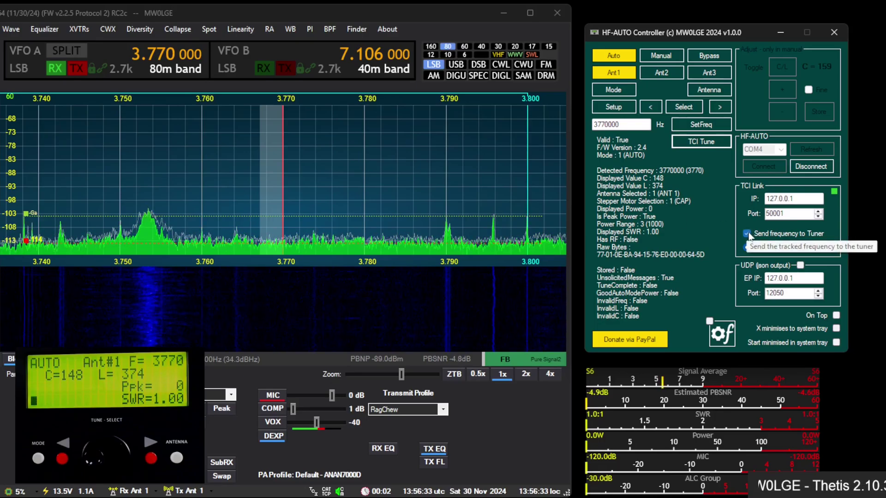
# Step: Untick 'Send frequency to Tuner' and drag the panadapter to tune VFO A down to 3.606773 MHz
pyautogui.click(780, 237)
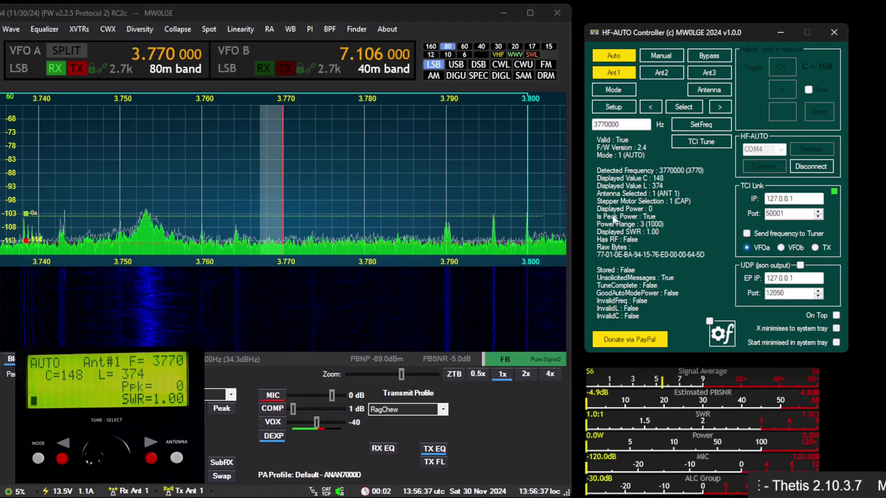
pyautogui.moveTo(332, 160); pyautogui.dragTo(203, 160)
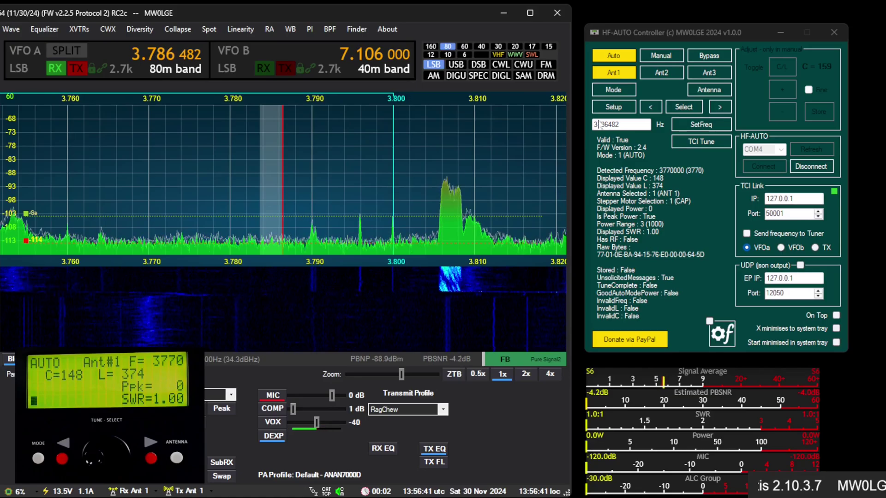
pyautogui.moveTo(196, 166); pyautogui.dragTo(265, 166)
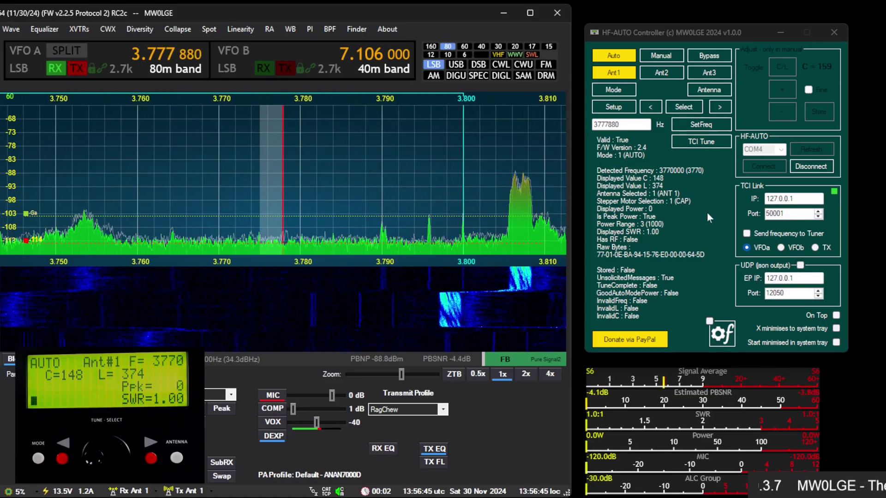
pyautogui.moveTo(370, 178); pyautogui.dragTo(300, 178)
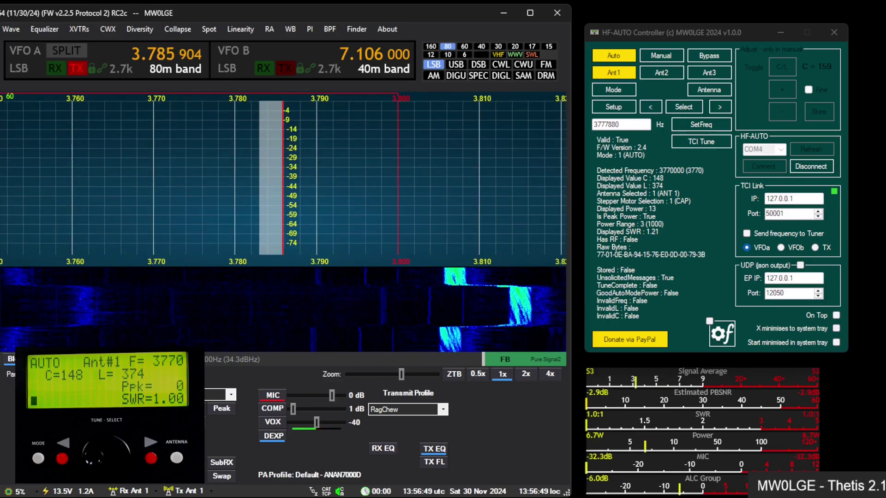
pyautogui.moveTo(55, 147); pyautogui.dragTo(322, 166)
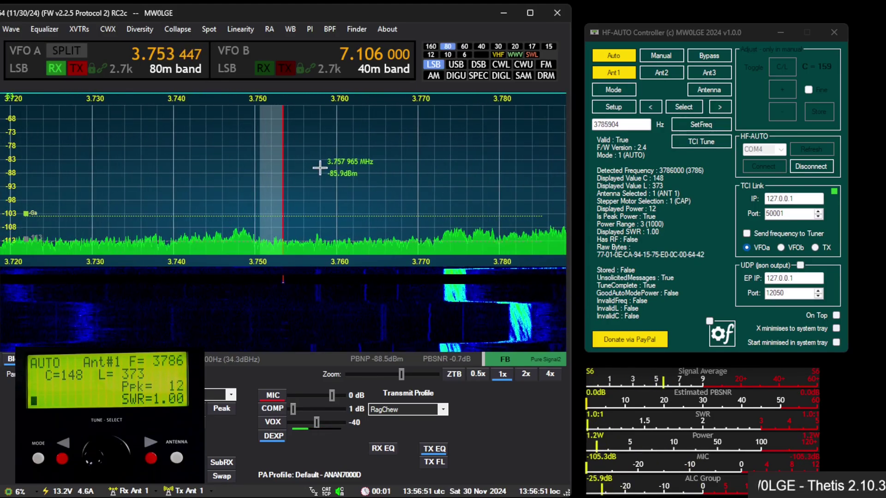
pyautogui.moveTo(99, 154); pyautogui.dragTo(345, 162)
pyautogui.moveTo(90, 138)
pyautogui.mouseDown()
pyautogui.moveTo(313, 140)
pyautogui.moveTo(365, 157)
pyautogui.mouseUp()
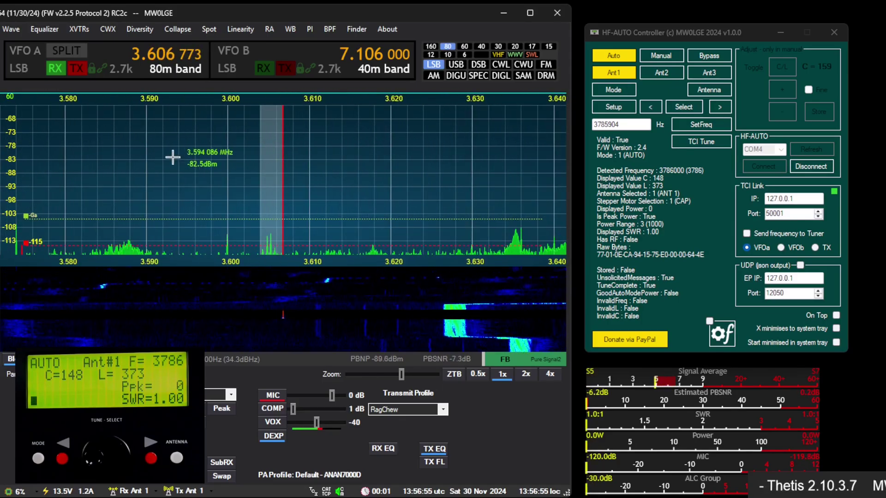